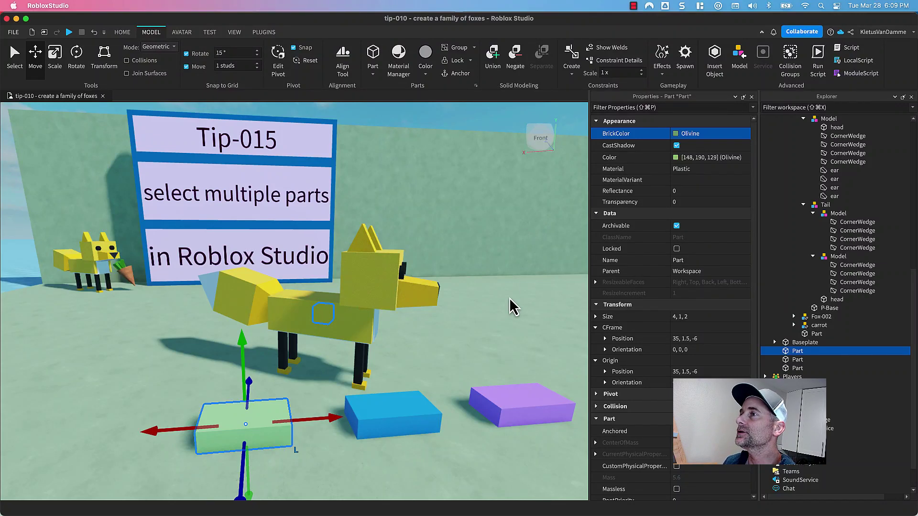
Multi-select the green, blue and purple slabs beside the fox and lift them upward.
{"action": "left_click", "coordinate": [491, 326]}
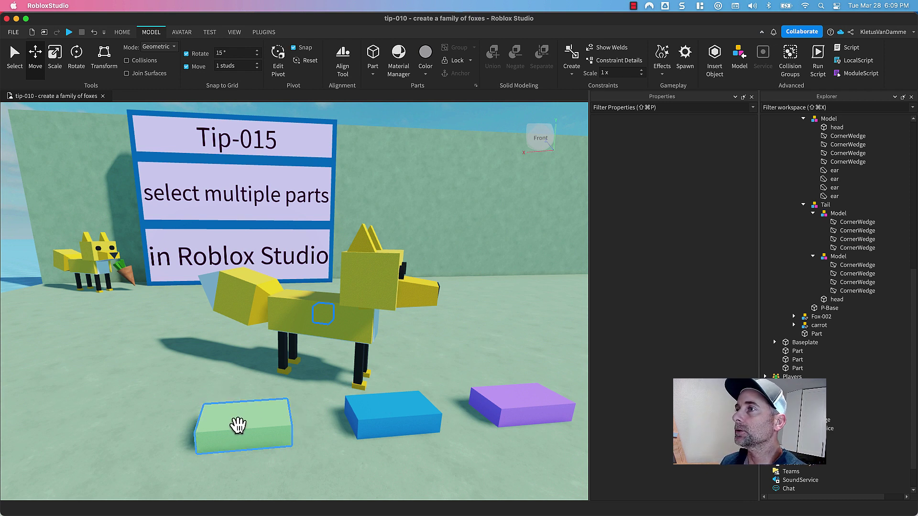
{"action": "left_click", "coordinate": [236, 424]}
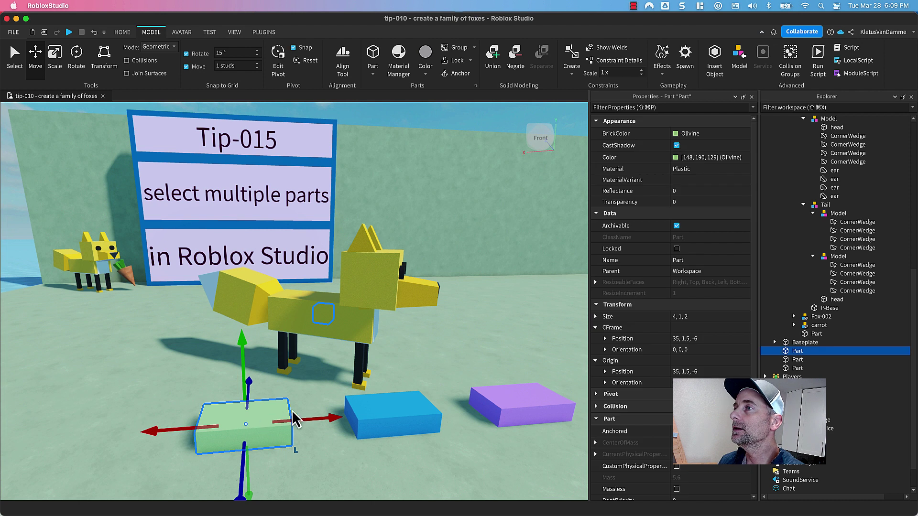
{"action": "left_click", "coordinate": [393, 412], "text": "shift"}
{"action": "left_click", "coordinate": [492, 400], "text": "shift"}
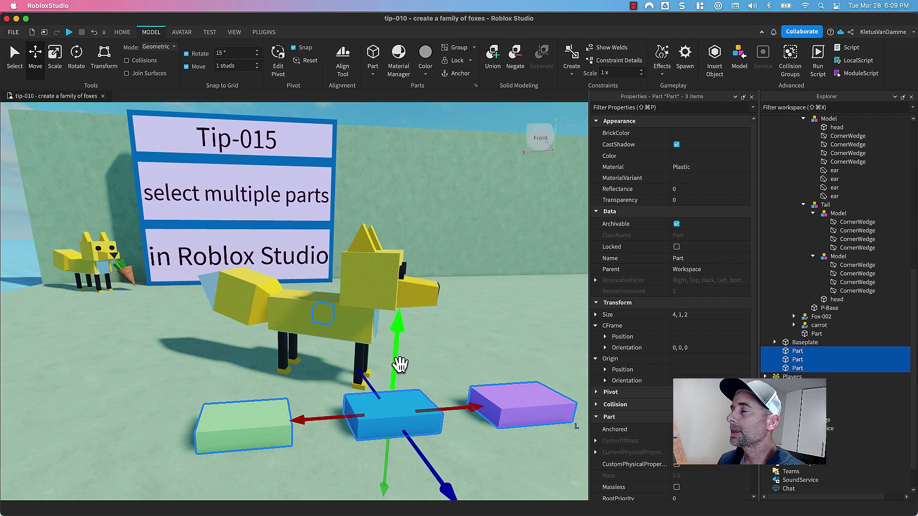
{"action": "mouse_move", "coordinate": [399, 364]}
{"action": "left_mouse_down"}
{"action": "mouse_move", "coordinate": [405, 253]}
{"action": "mouse_move", "coordinate": [382, 365]}
{"action": "left_mouse_up"}
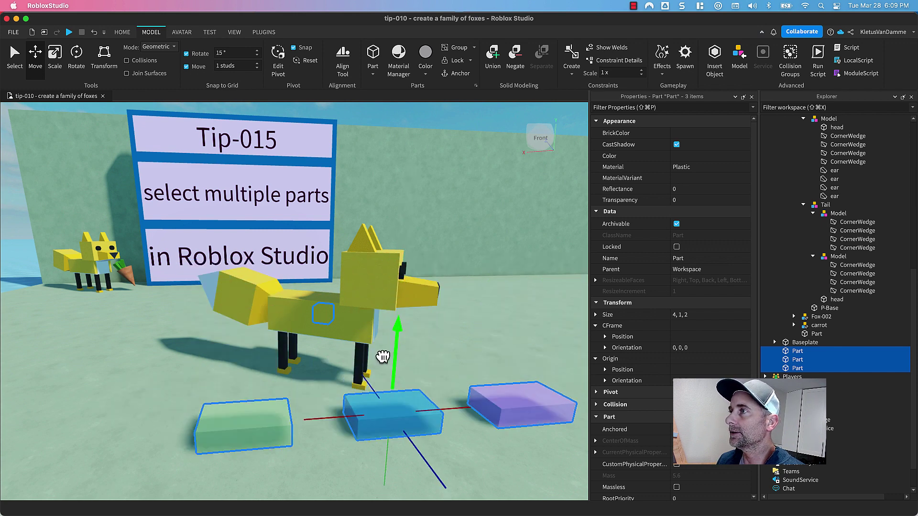
Scale the three slabs down together to 2.889, 0.722, 1.444, then deselect them.
{"action": "key", "text": "super+3"}
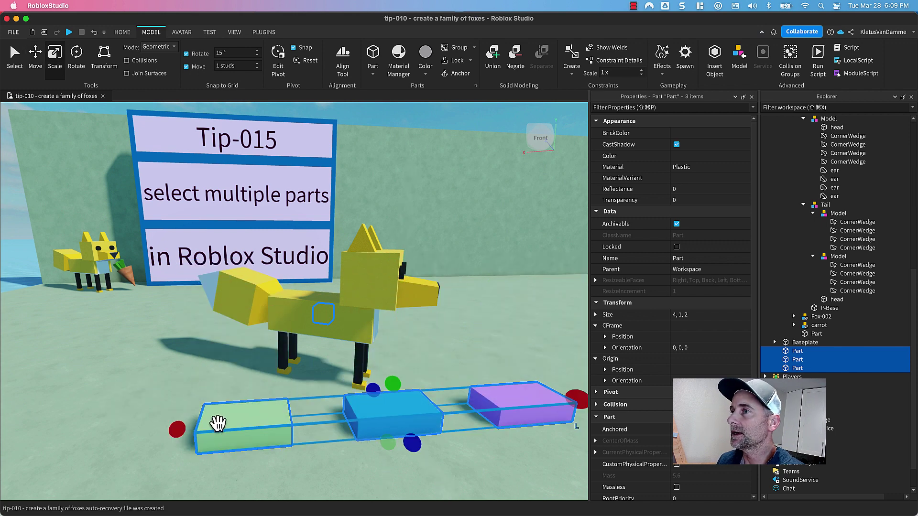
{"action": "left_click_drag", "start_coordinate": [177, 431], "coordinate": [295, 416]}
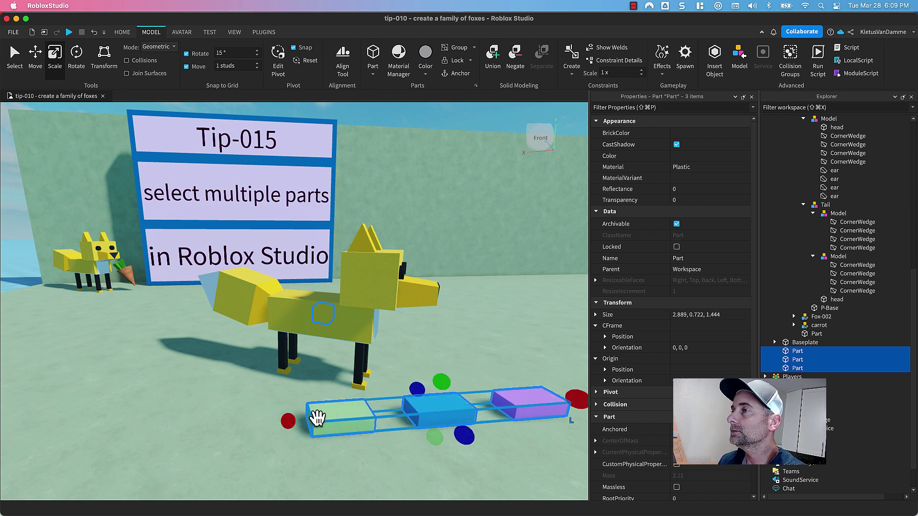
{"action": "left_click", "coordinate": [287, 407]}
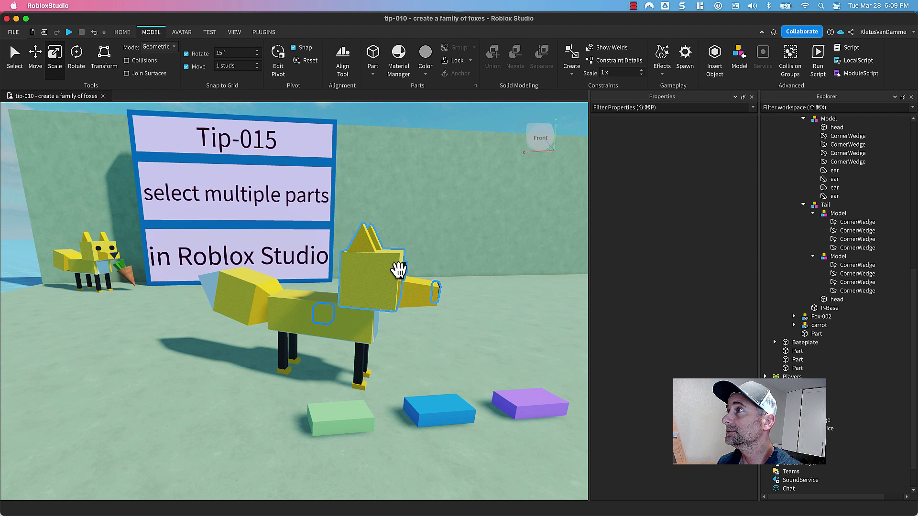
{"action": "left_click", "coordinate": [383, 272]}
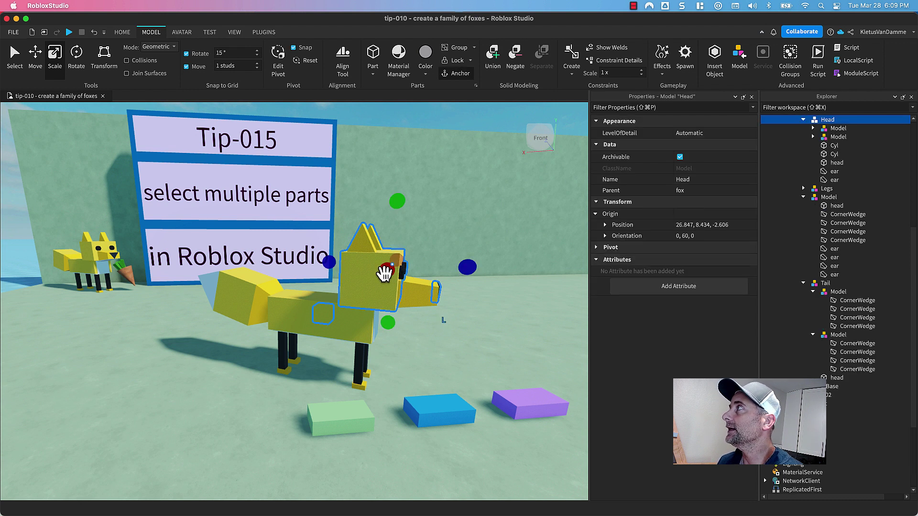
{"action": "mouse_move", "coordinate": [828, 120]}
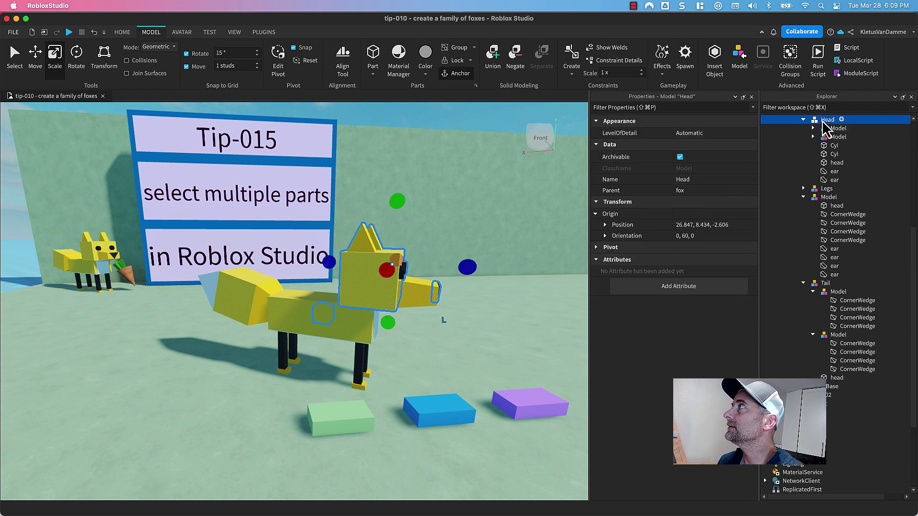
{"action": "left_click", "coordinate": [804, 120]}
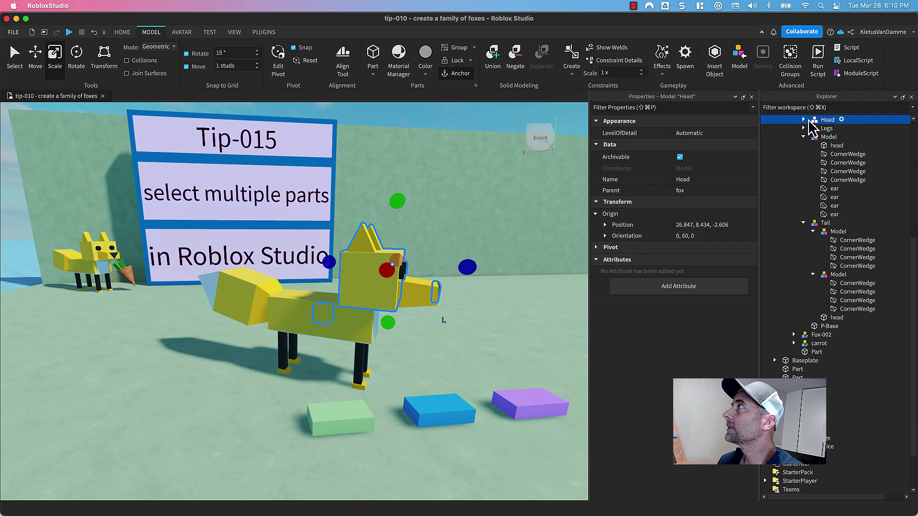
{"action": "key", "text": "super+2"}
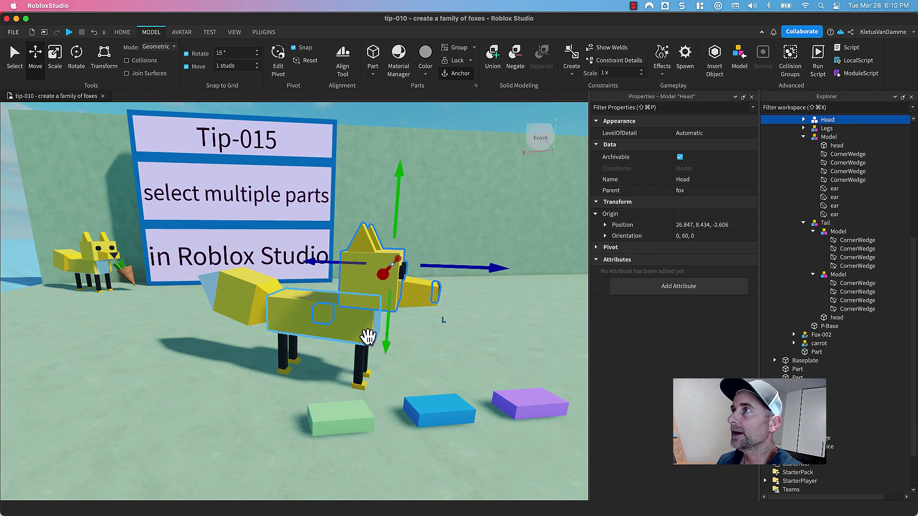
{"action": "left_click_drag", "start_coordinate": [471, 277], "coordinate": [186, 295]}
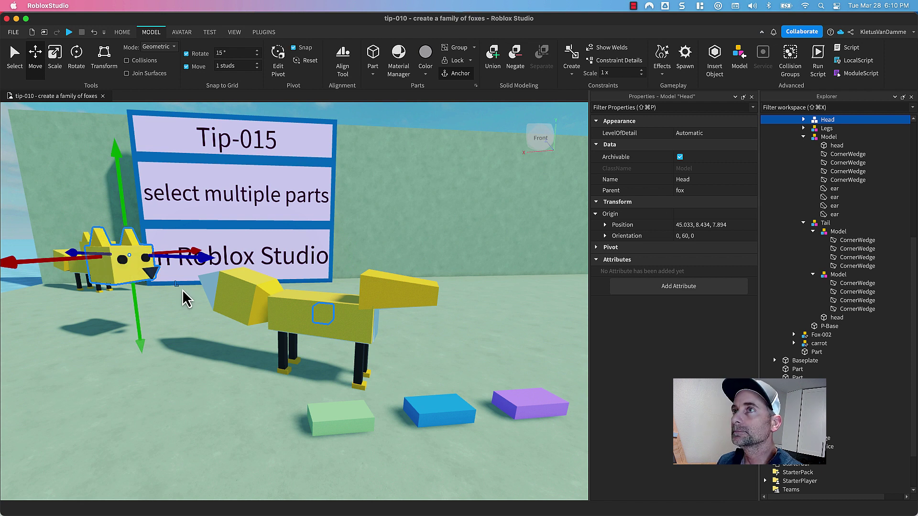
{"action": "key", "text": "super+z"}
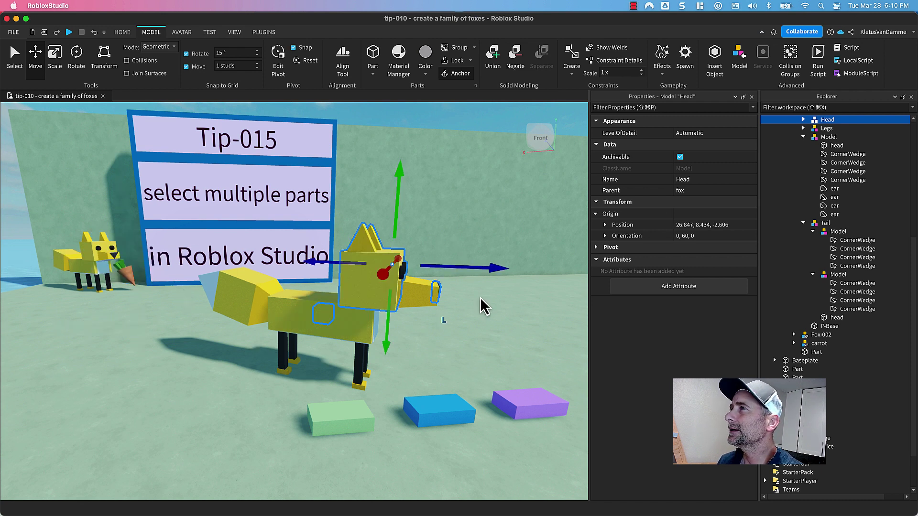
{"action": "left_click", "coordinate": [478, 299]}
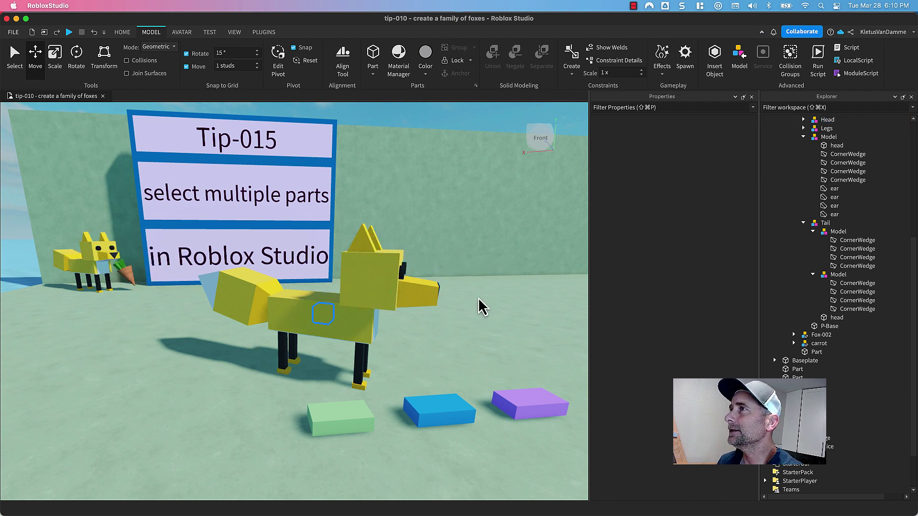
Select one fox ear together with a CornerWedge from the tail.
{"action": "left_click", "coordinate": [366, 250]}
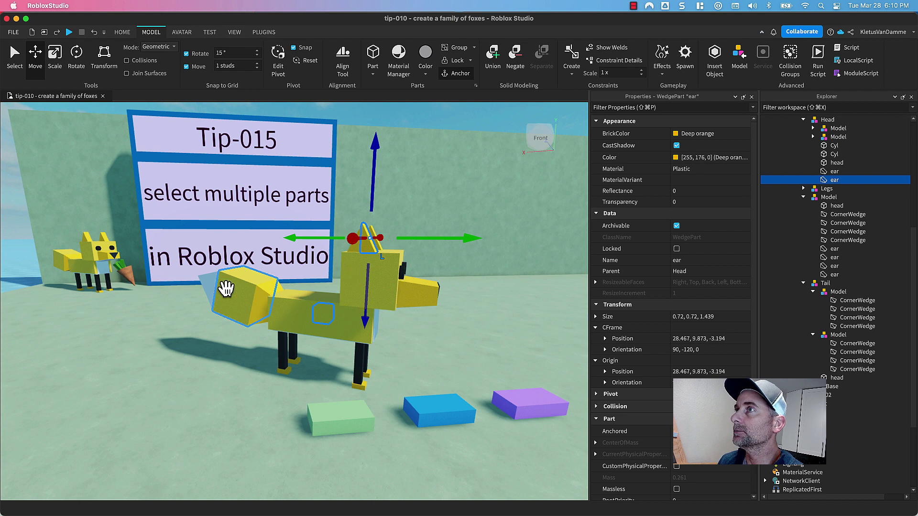
{"action": "left_click", "coordinate": [217, 289], "text": "shift"}
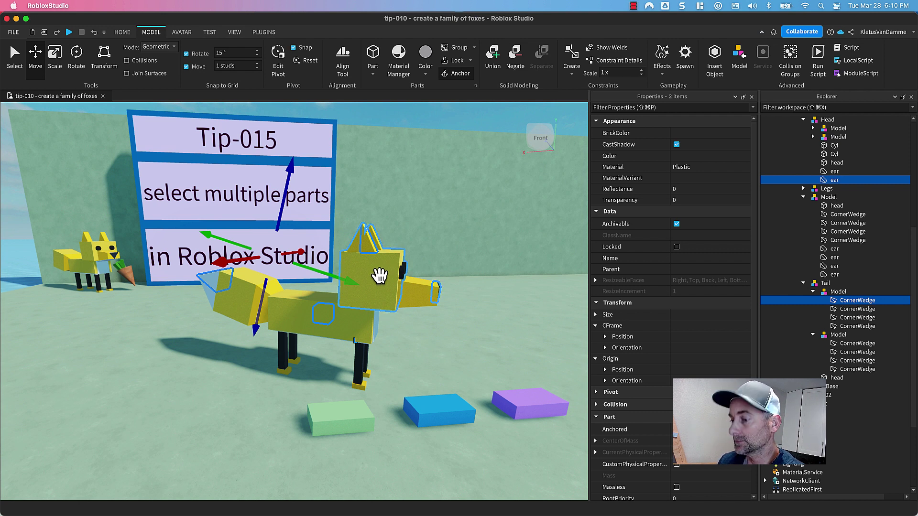
Move the ear and tail wedge sideways in world space, in front of the fox's face.
{"action": "key", "text": "ctrl+l"}
{"action": "mouse_move", "coordinate": [370, 286]}
{"action": "left_mouse_down"}
{"action": "mouse_move", "coordinate": [209, 265]}
{"action": "mouse_move", "coordinate": [460, 249]}
{"action": "mouse_move", "coordinate": [445, 255]}
{"action": "left_mouse_up"}
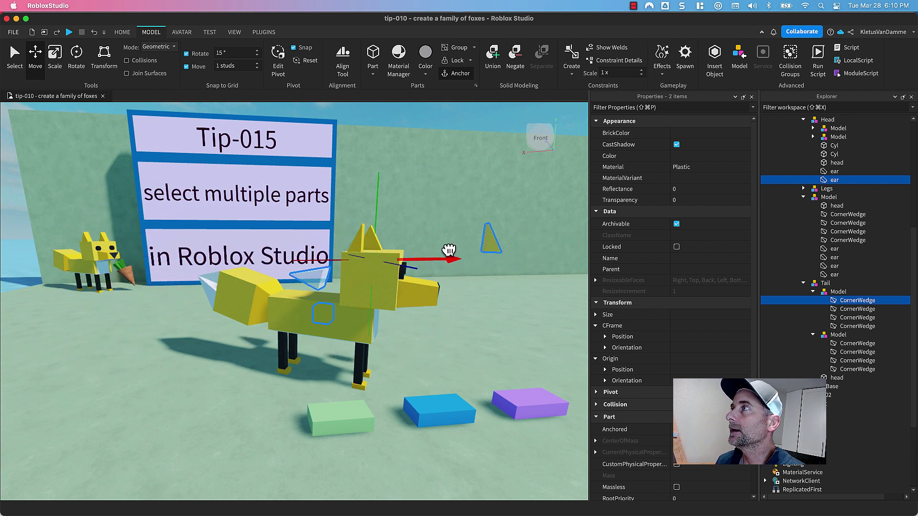